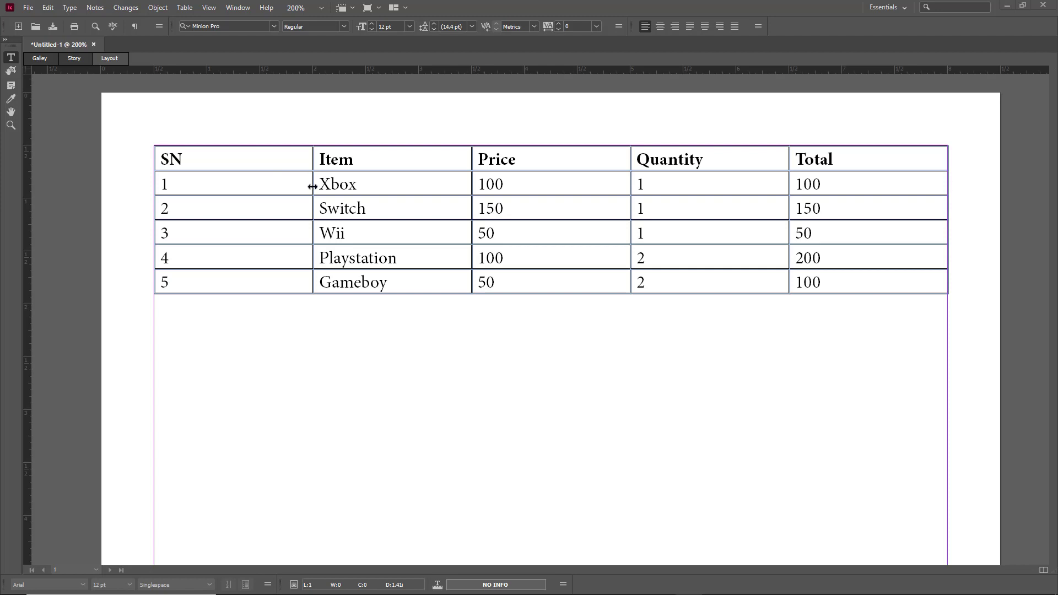
Step: Narrow the SN column and widen the Item column
left_click_drag(314, 186, 192, 187)
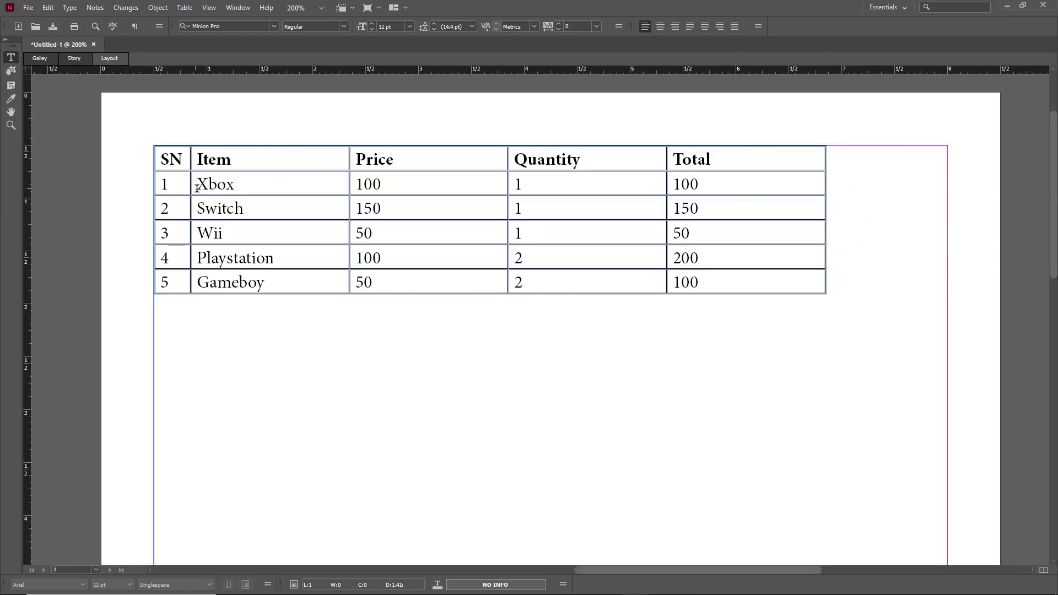
left_click_drag(350, 182, 406, 180)
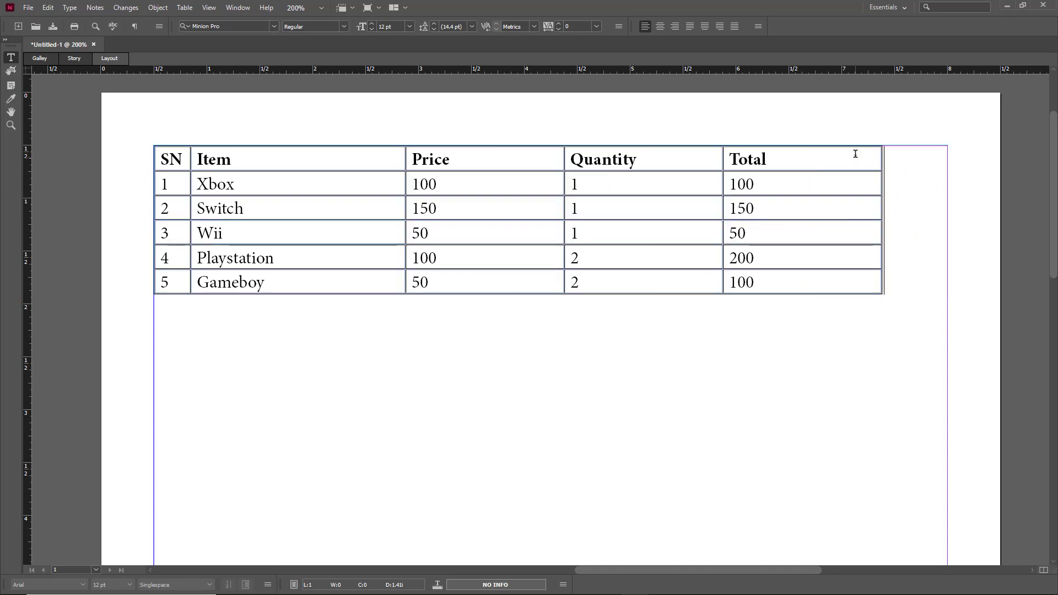
left_click_drag(406, 184, 407, 186)
Step: Rebalance the Item, Price, Quantity and Total column widths to span the frame
left_click_drag(723, 186, 698, 185)
left_click_drag(563, 183, 530, 183)
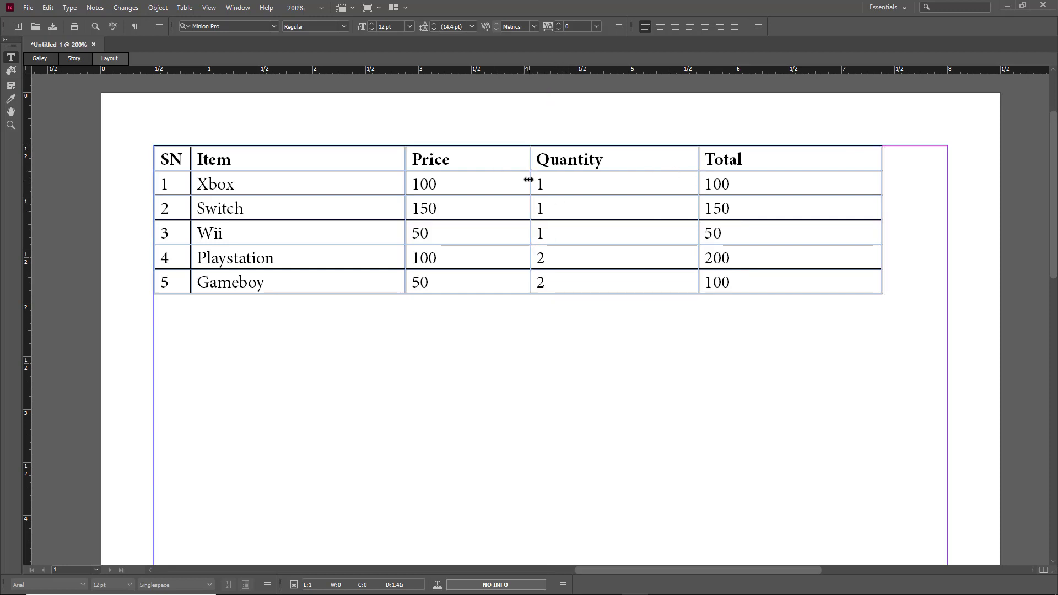
left_click_drag(531, 180, 595, 205)
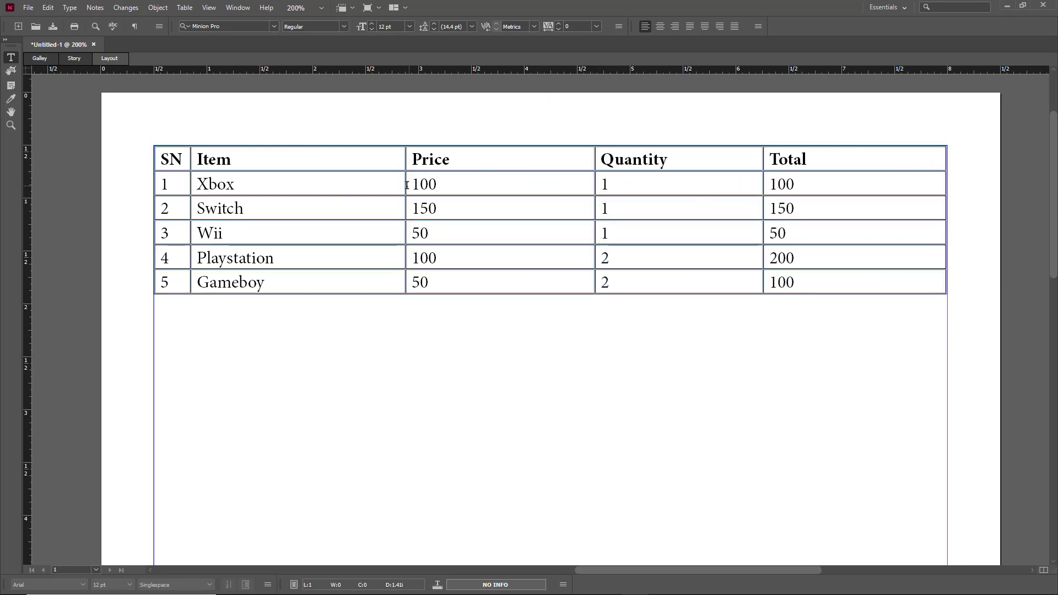
left_click_drag(406, 182, 484, 182)
left_click_drag(595, 181, 650, 180)
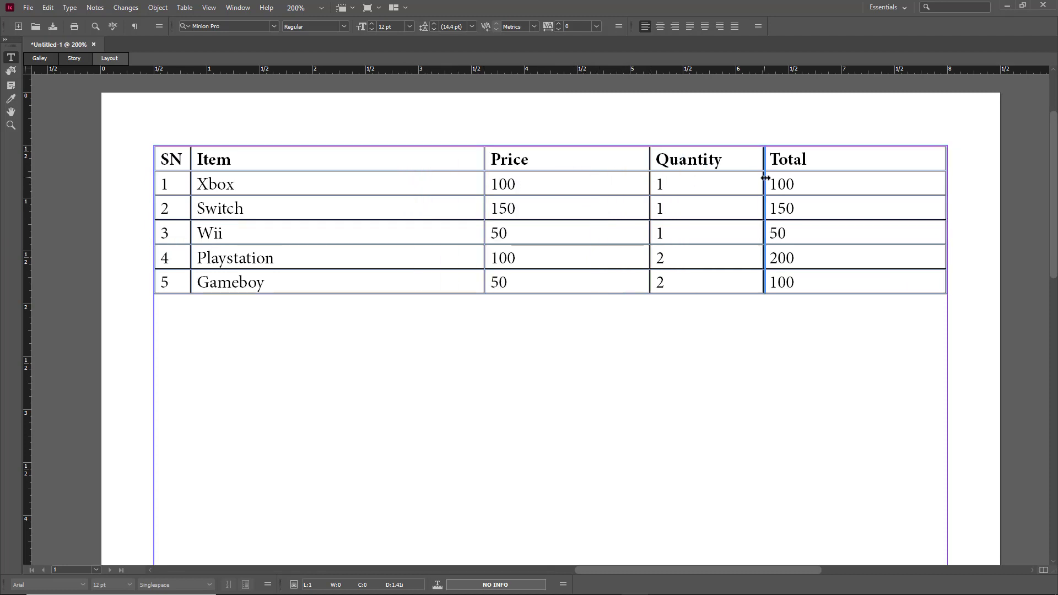
left_click_drag(762, 177, 775, 184)
left_click_drag(485, 180, 525, 184)
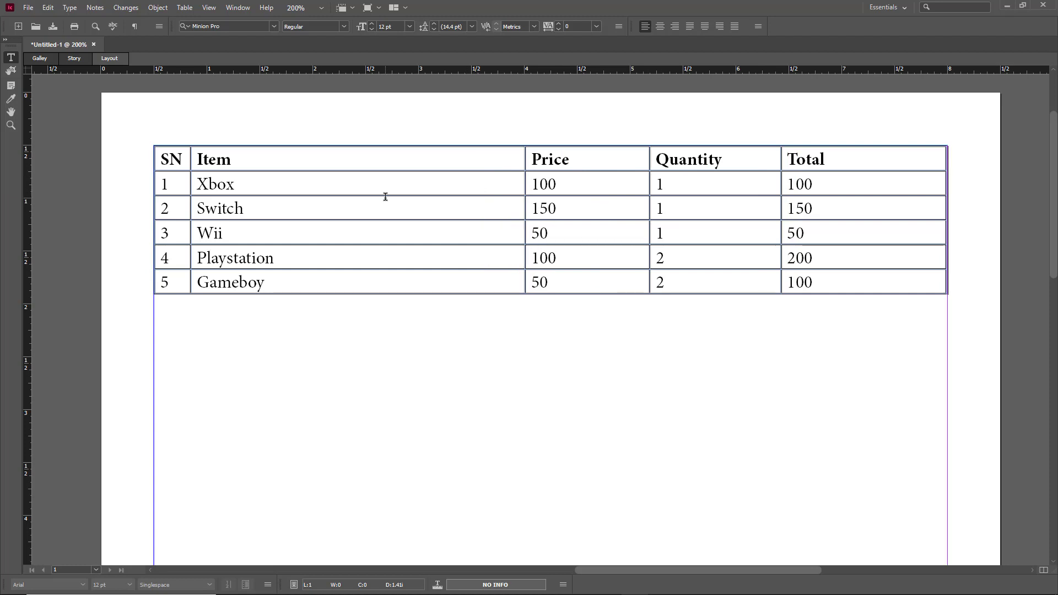
Step: Make the Gameboy, Playstation, Wii, Switch and Xbox rows taller
left_click_drag(359, 292, 359, 316)
left_click_drag(368, 269, 368, 293)
left_click_drag(371, 245, 373, 252)
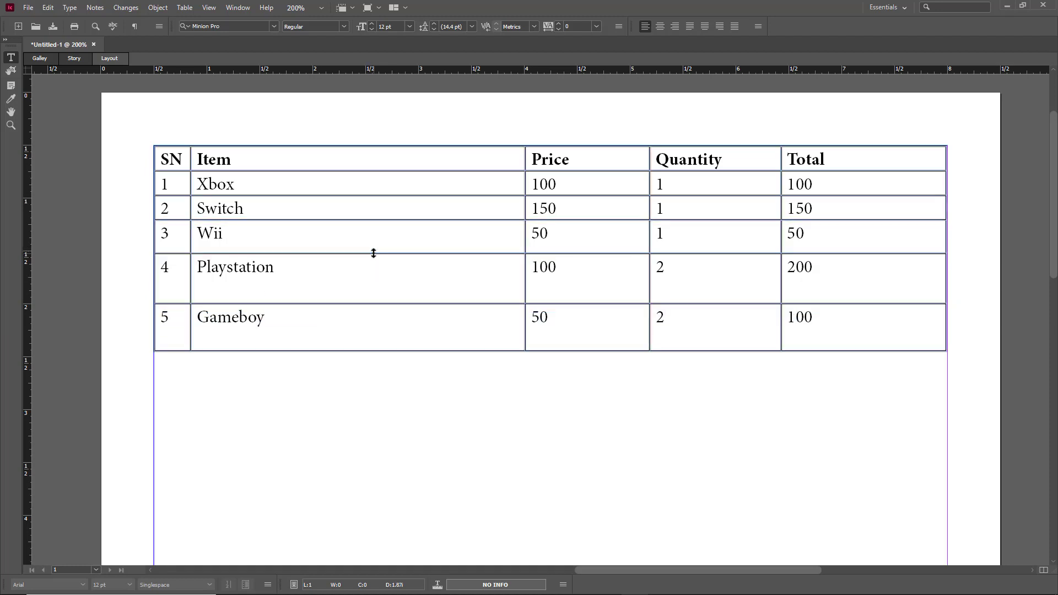
left_click_drag(398, 220, 399, 232)
left_click_drag(441, 196, 441, 204)
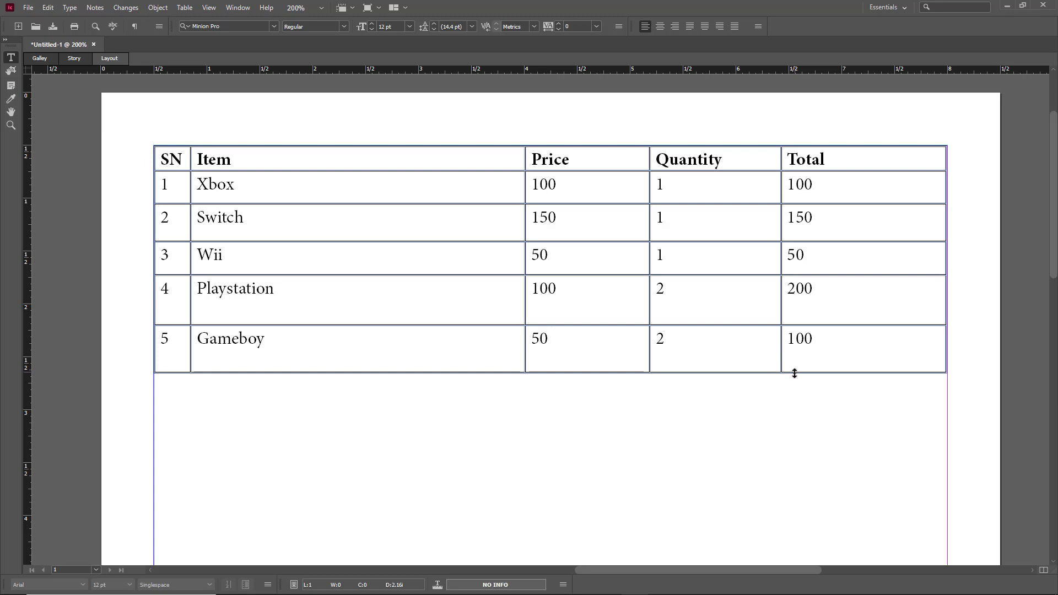
Step: Resize the table from its edges, adding empty rows below Gameboy
left_click_drag(797, 373, 810, 445)
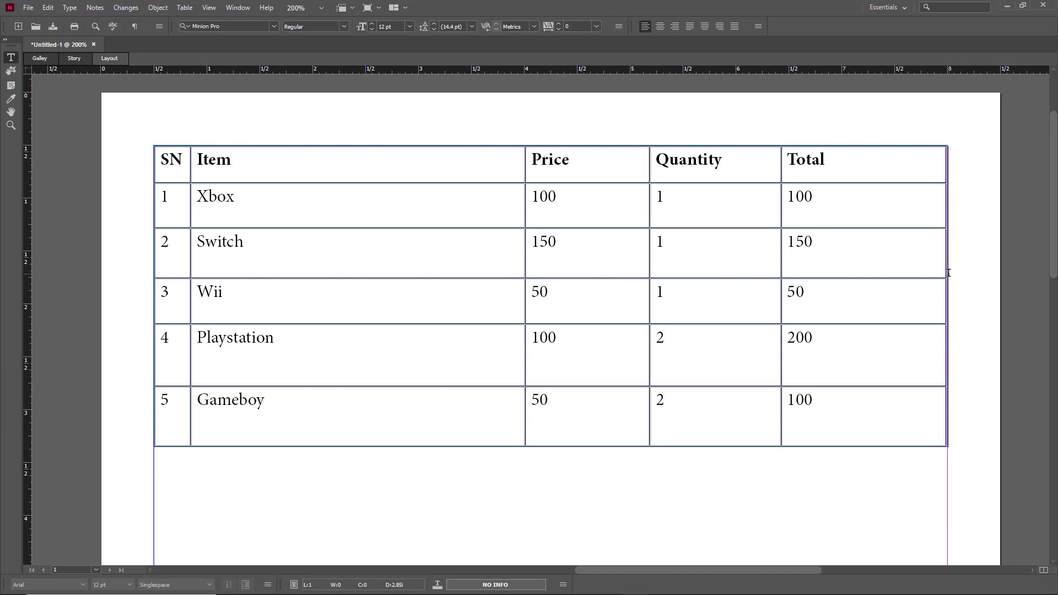
mouse_move(945, 273)
left_mouse_down()
mouse_move(756, 285)
mouse_move(945, 292)
left_mouse_up()
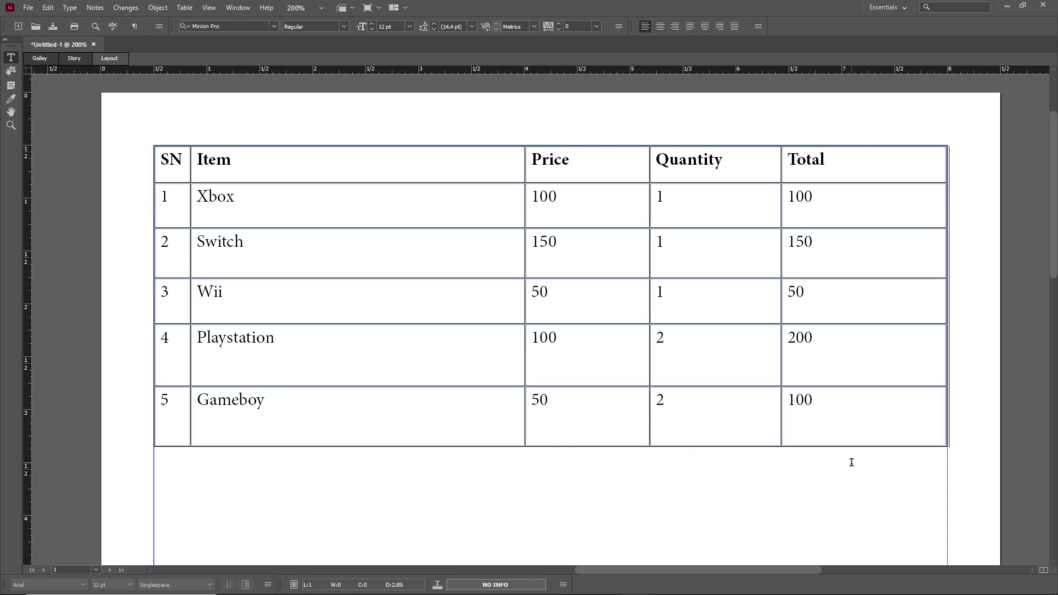
left_click_drag(851, 446, 887, 460)
left_click_drag(898, 359, 822, 469)
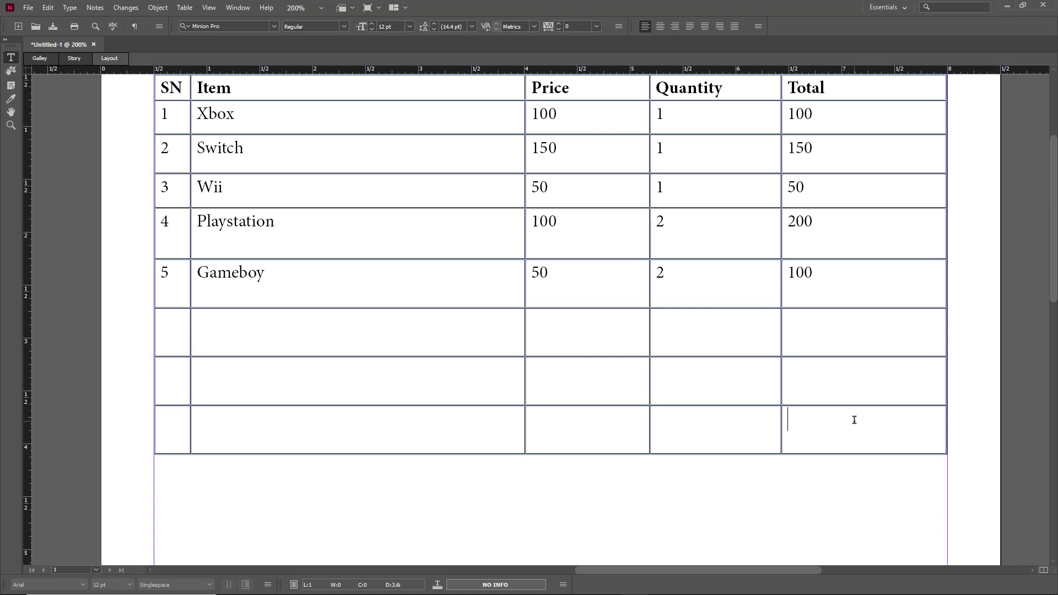
Step: Add a fourth empty row, shorten all rows slightly and narrow the whole table proportionally
key("ctrl+9")
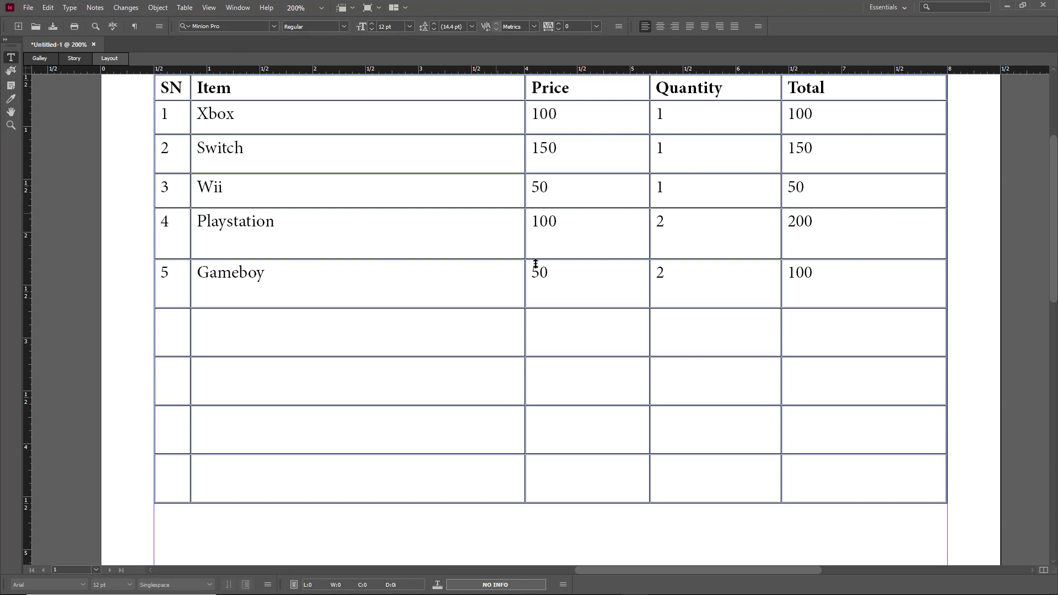
left_click_drag(848, 501, 852, 419)
left_click_drag(951, 380, 841, 379)
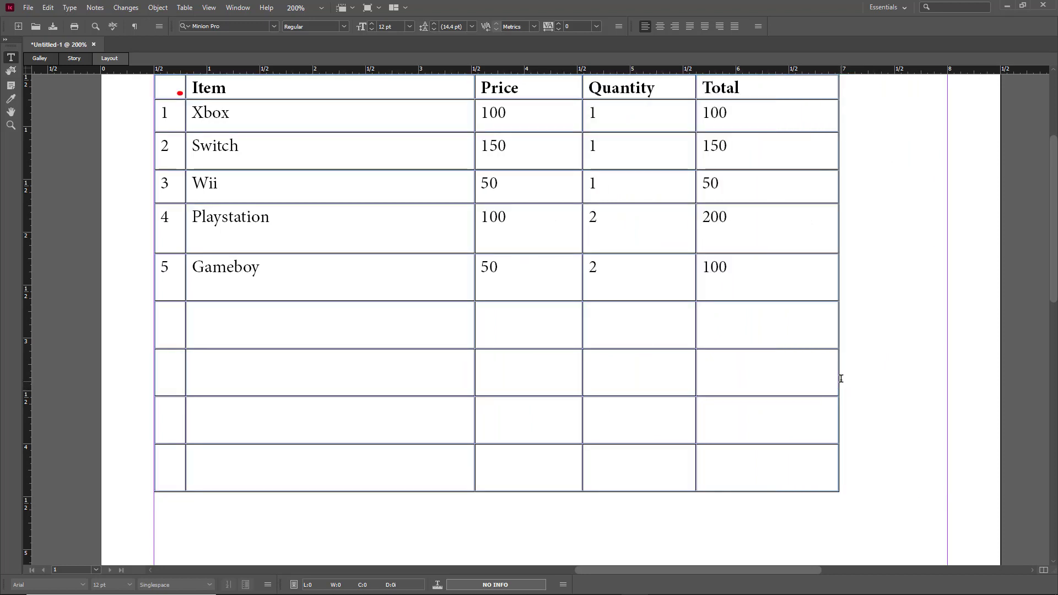
scroll(841, 378, "up", 3)
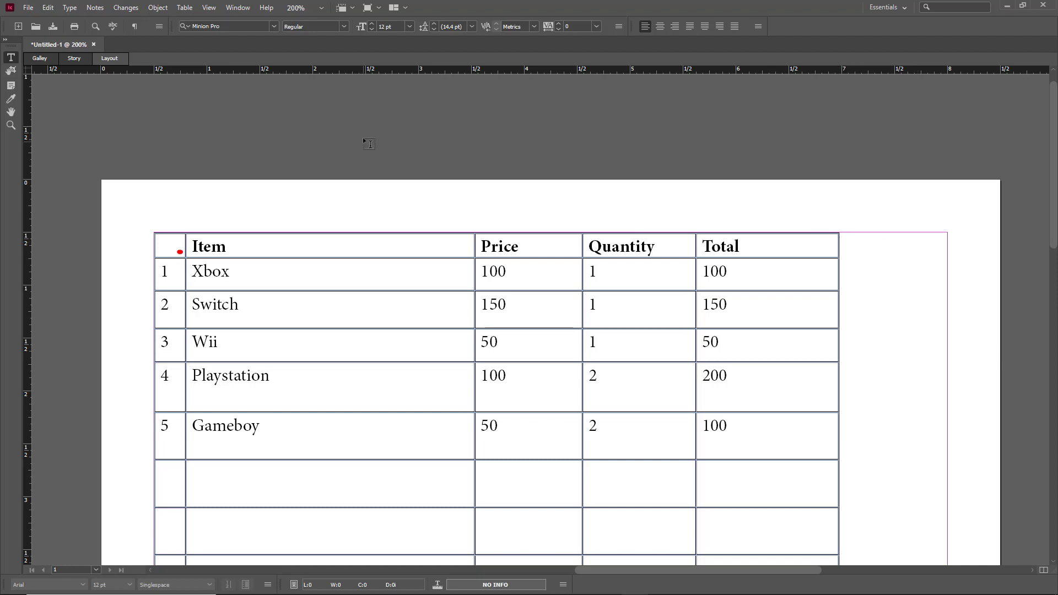
Step: Insert one new column to the right of the Total column
left_click(243, 245)
left_click(736, 248)
left_click(190, 11)
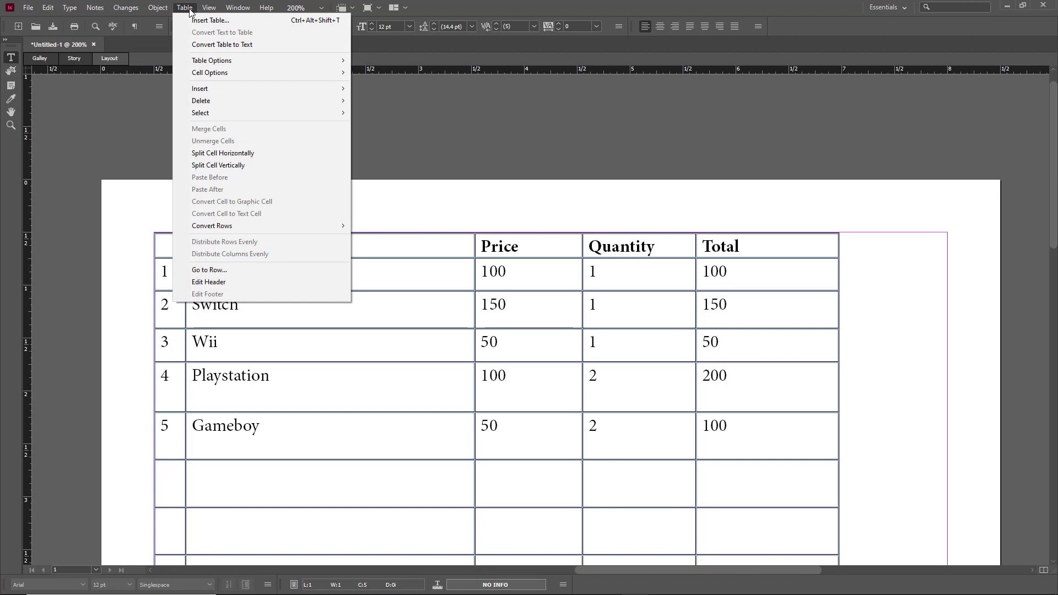
mouse_move(213, 92)
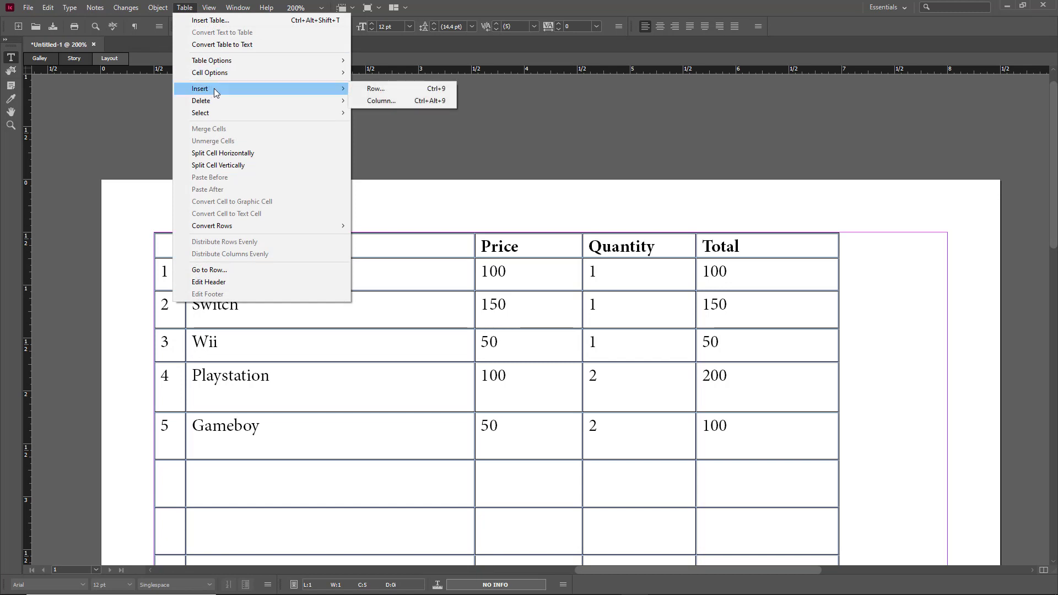
left_click(386, 102)
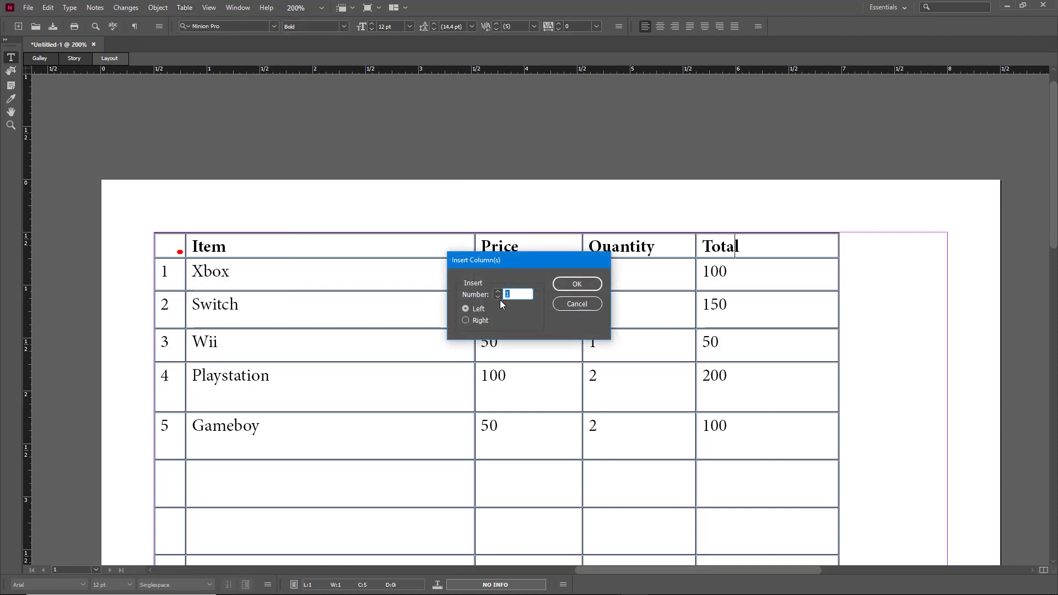
left_click(482, 321)
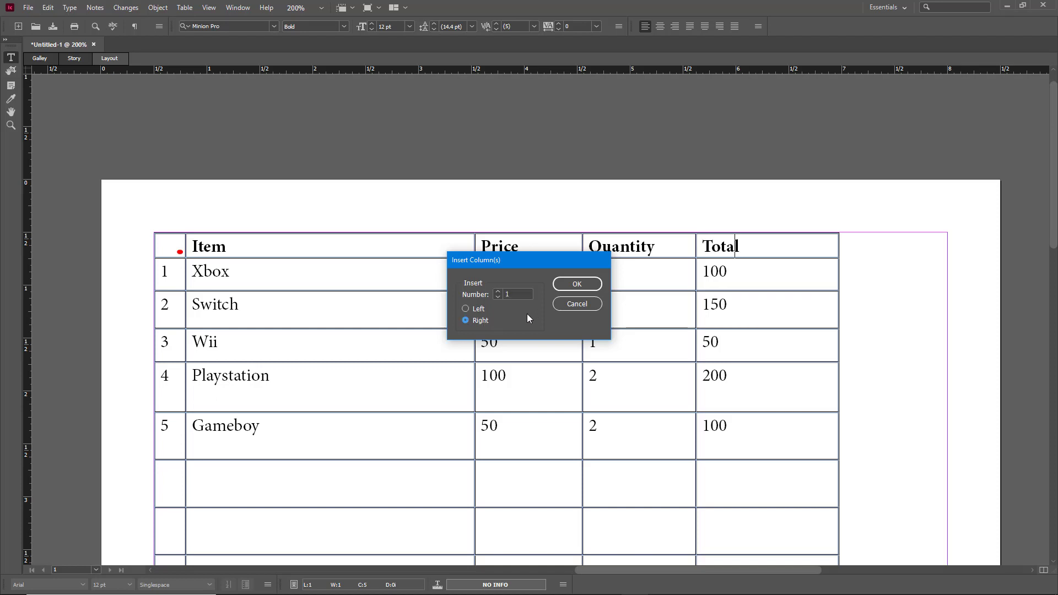
left_click(575, 286)
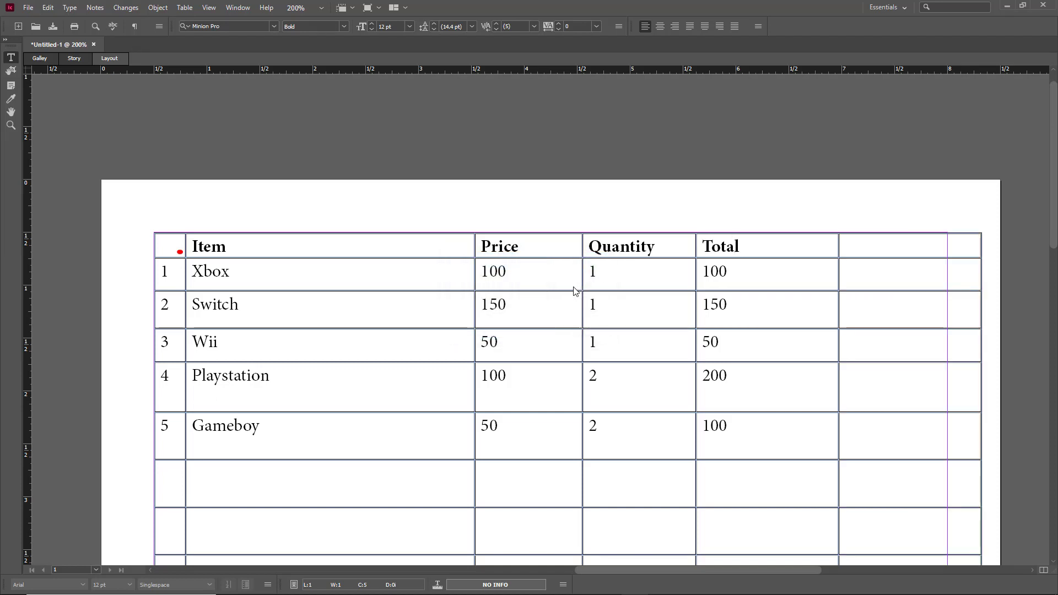
Step: Remove the extra narrow edge column and head the new column 'Discount'
left_click(964, 243)
key("BackSpace")
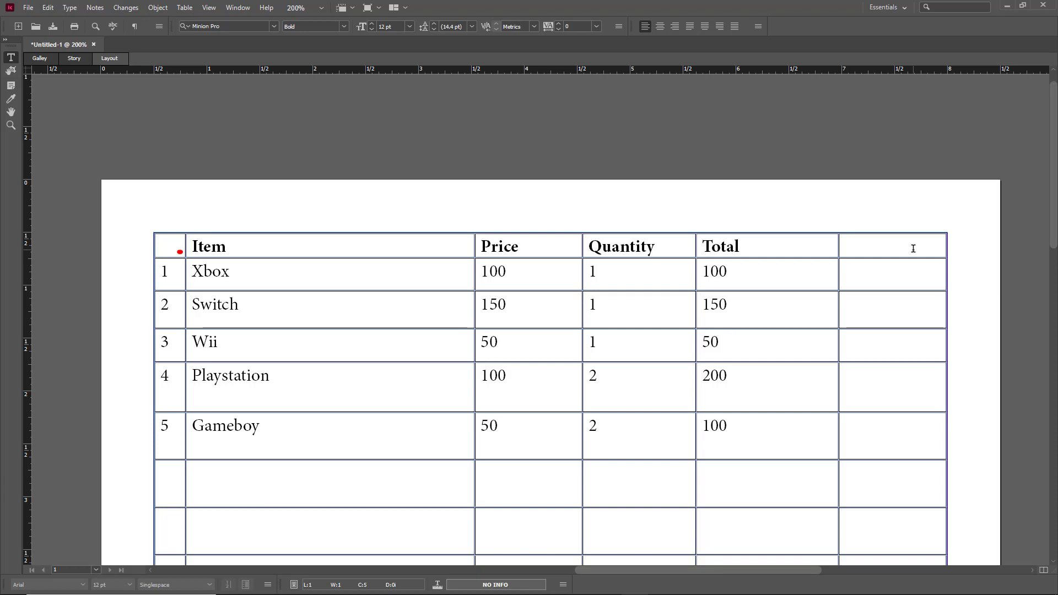
type("Discount")
scroll(898, 247, "down", 3)
left_click(862, 460)
left_click(185, 8)
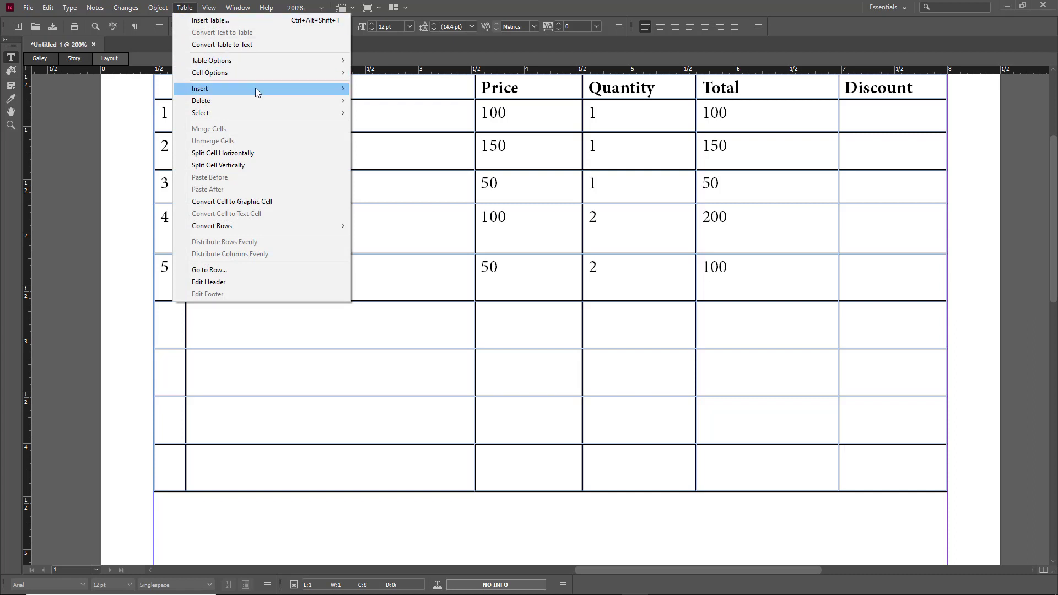
Step: Insert a new row at the bottom of the table
mouse_move(255, 88)
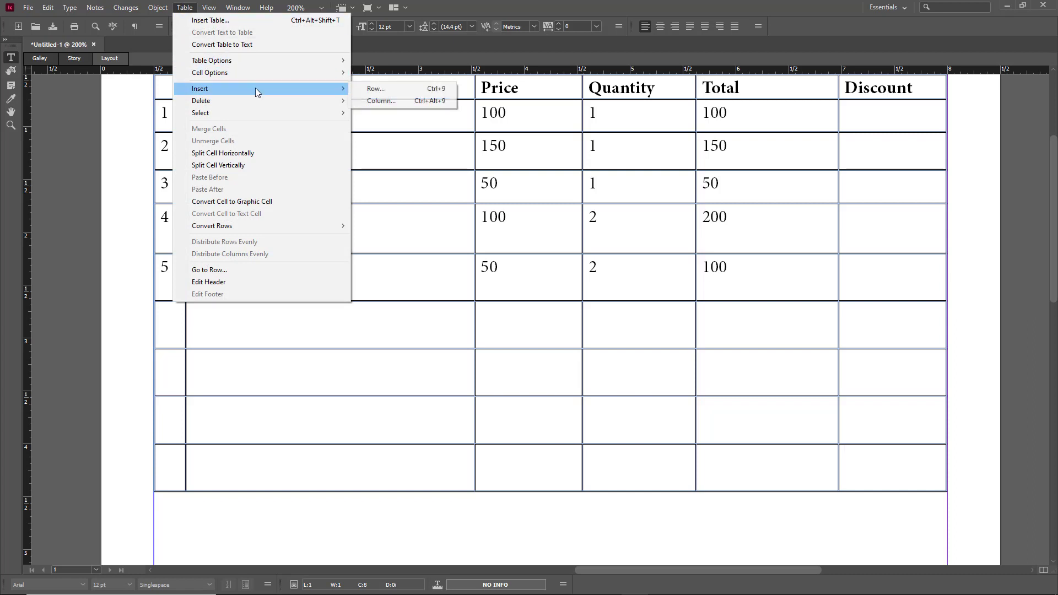
left_click(388, 88)
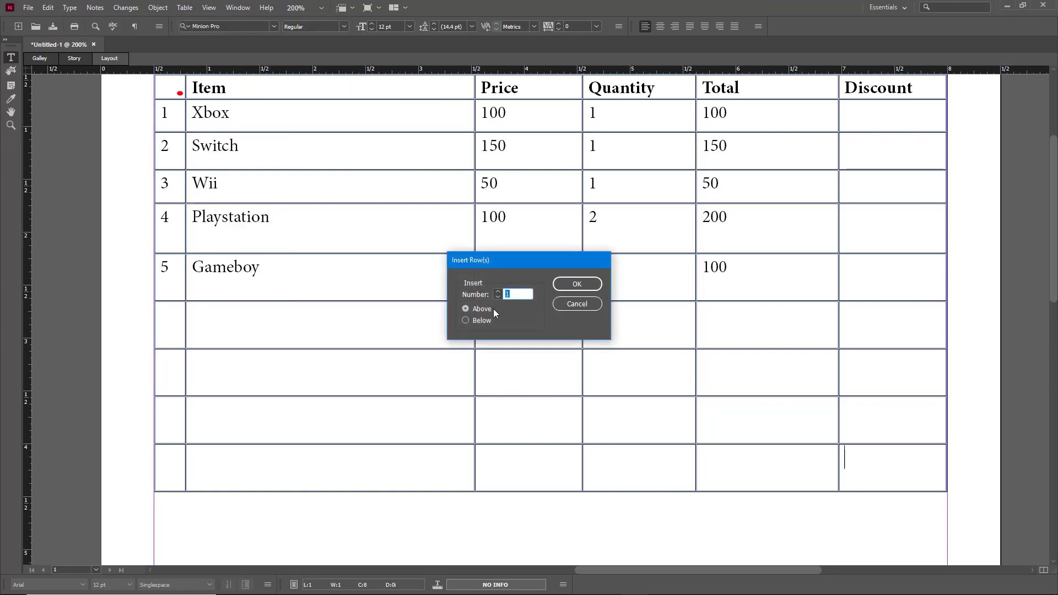
left_click(583, 285)
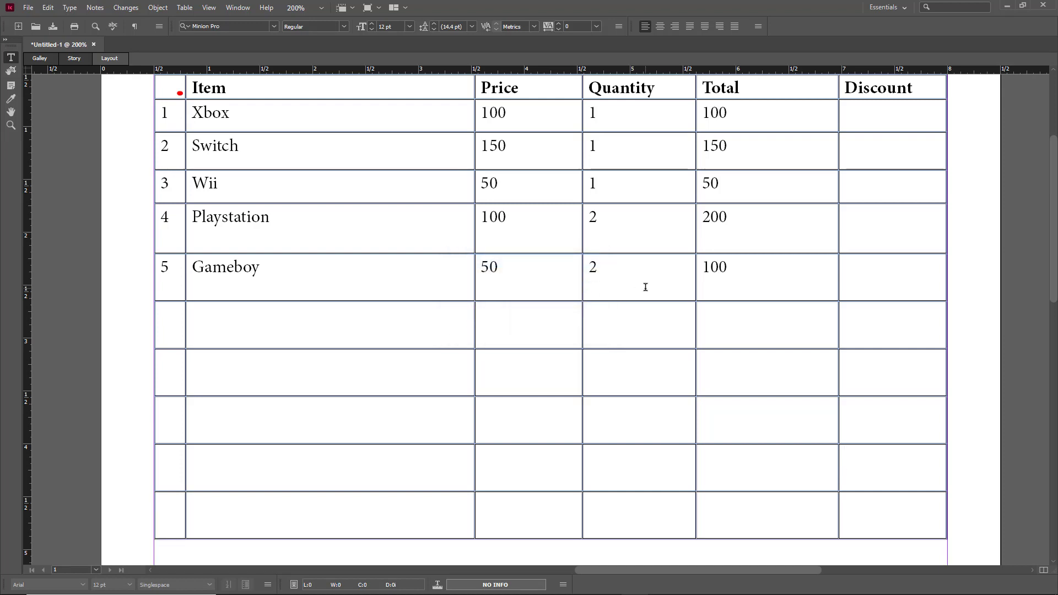
Step: Insert one empty row below the Wii row
scroll(645, 287, "up", 3)
left_click(899, 265)
left_click(185, 8)
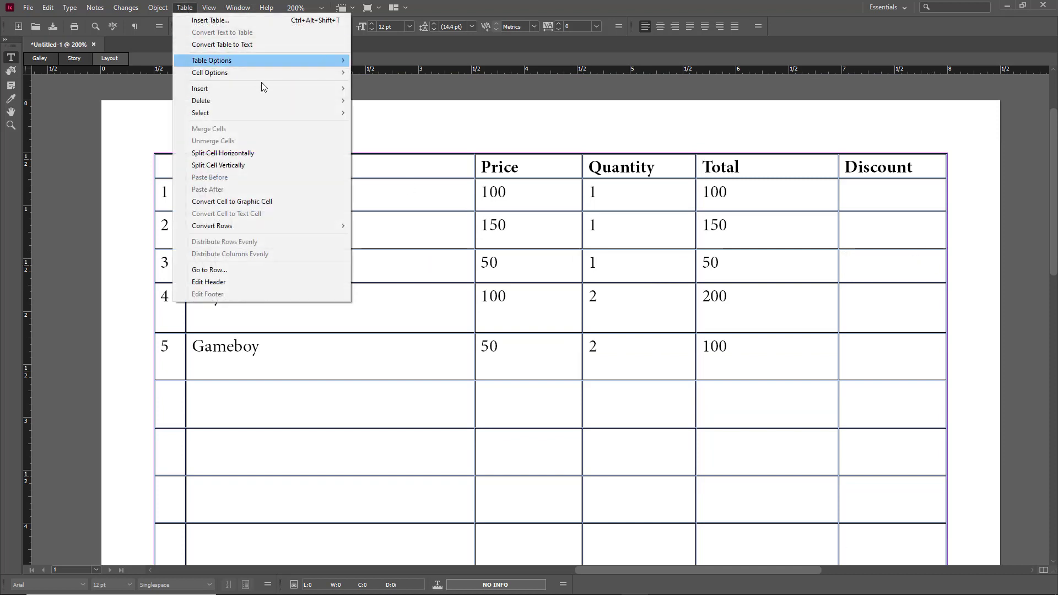
mouse_move(276, 89)
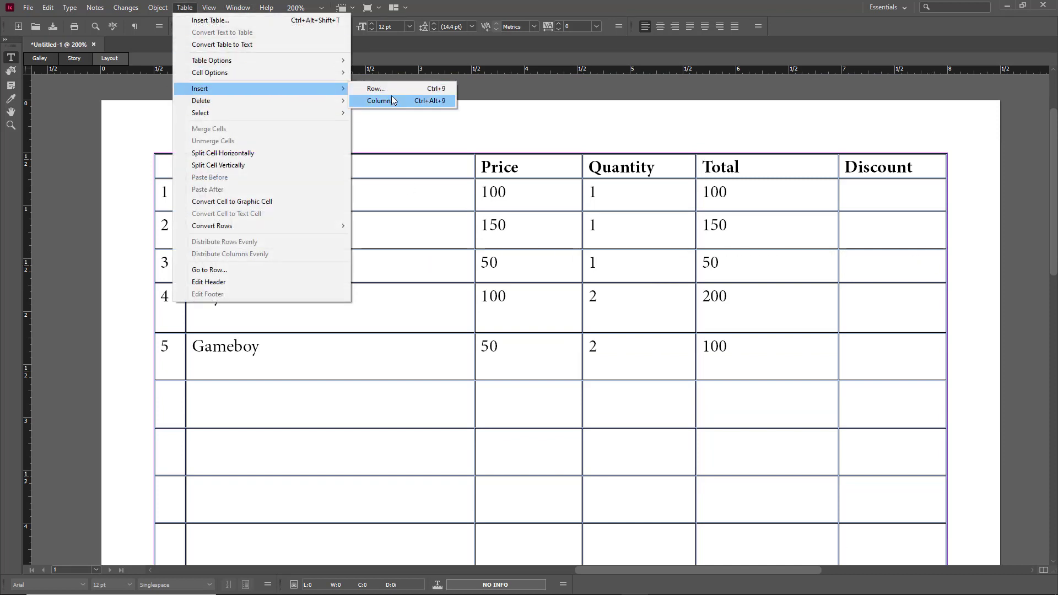
left_click(377, 89)
left_click(576, 282)
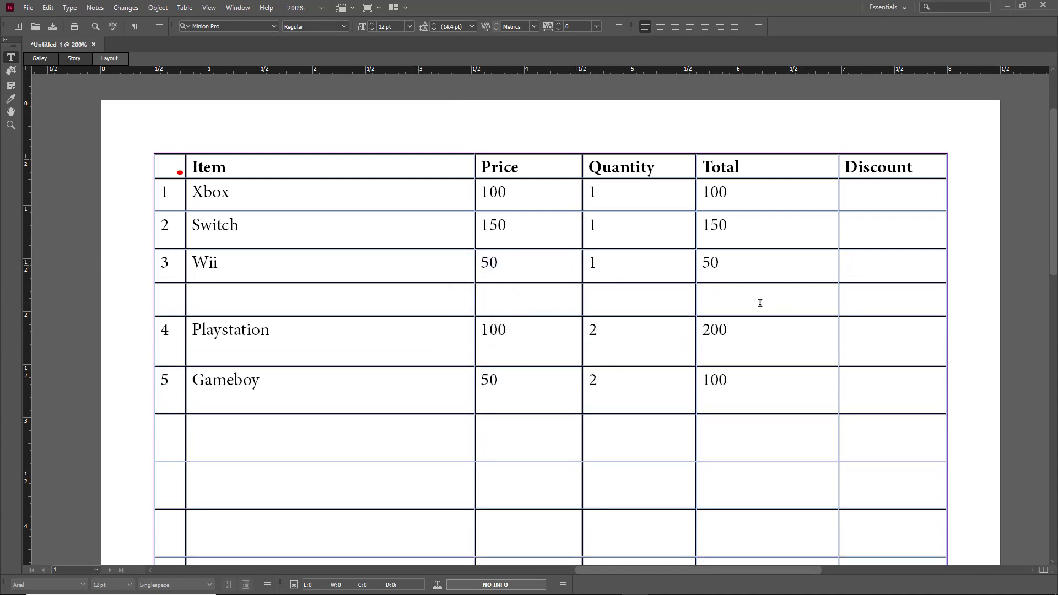
Step: Insert one empty column to the right of Price and select it
left_click(545, 263)
left_click(187, 7)
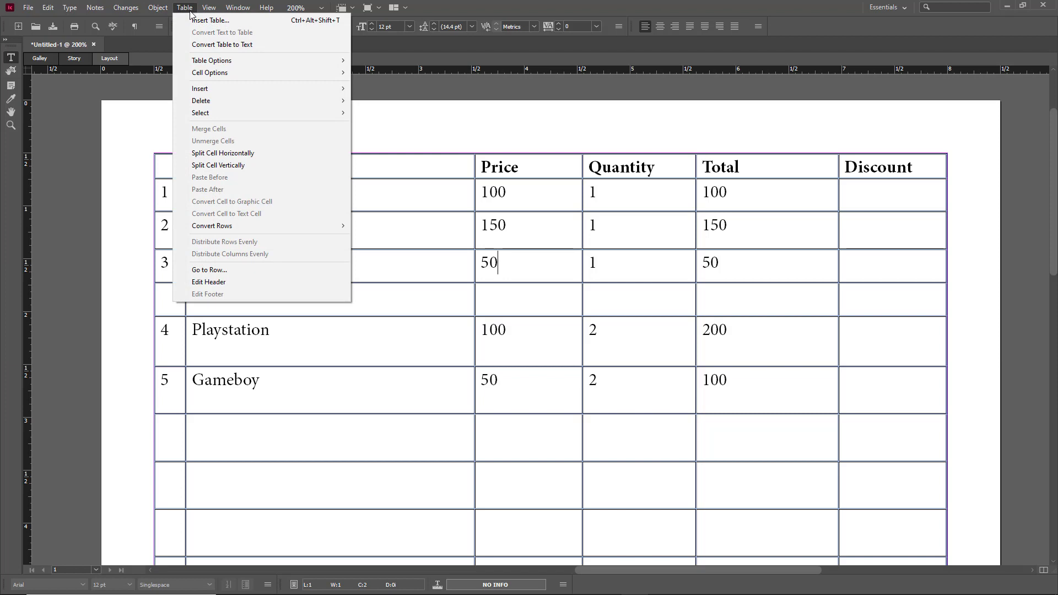
left_click(401, 103)
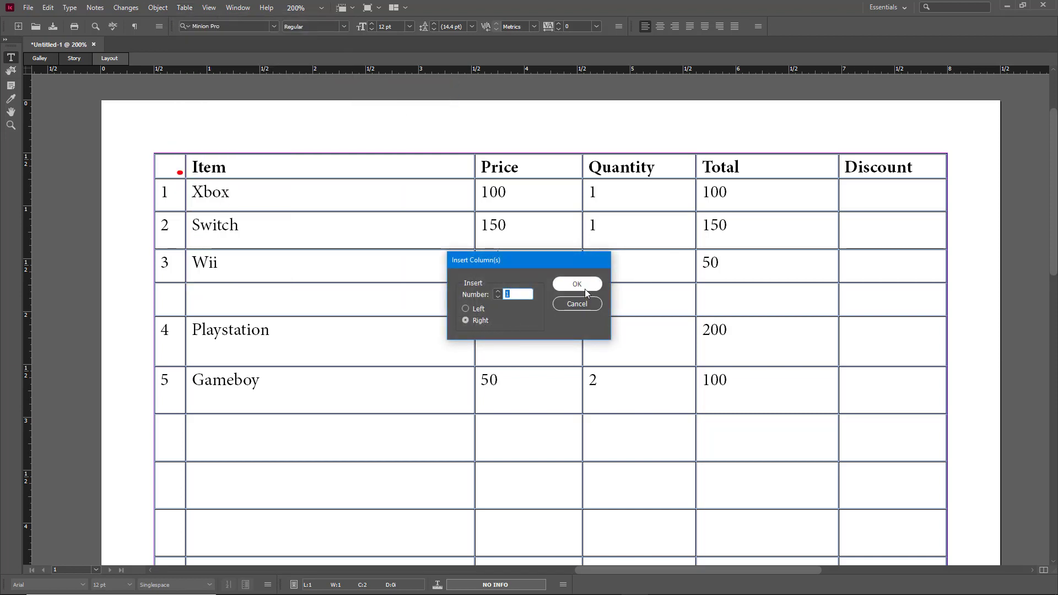
left_click(584, 287)
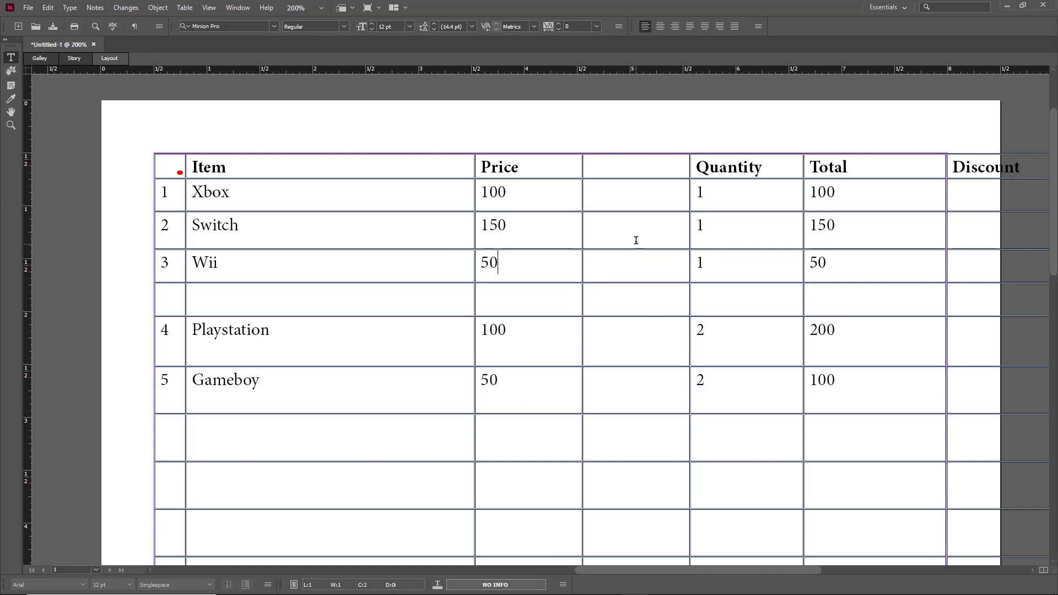
left_click(633, 149)
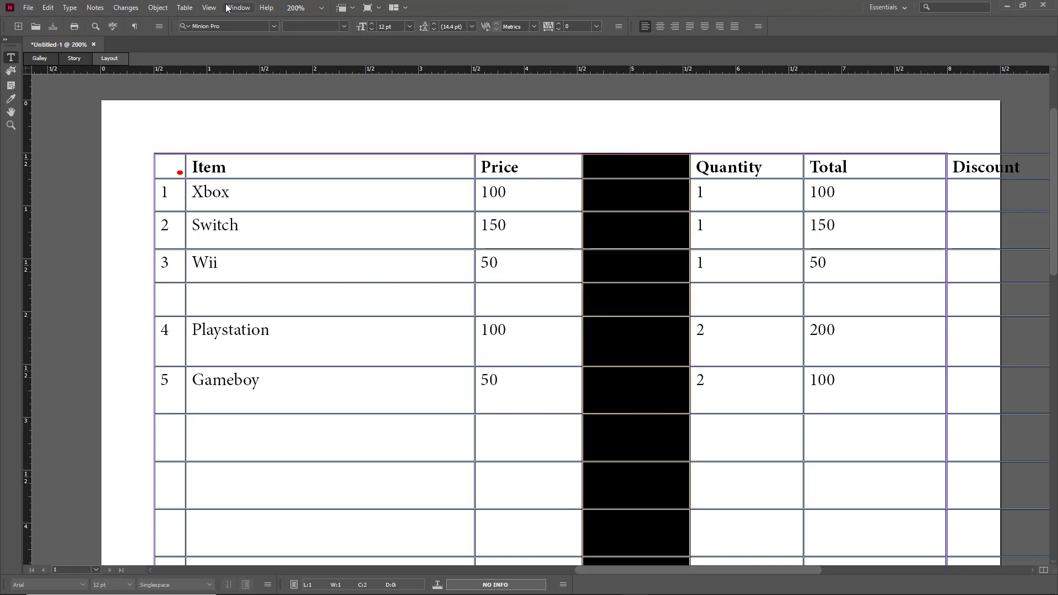
Step: Delete the empty column between Price and Quantity
left_click(185, 8)
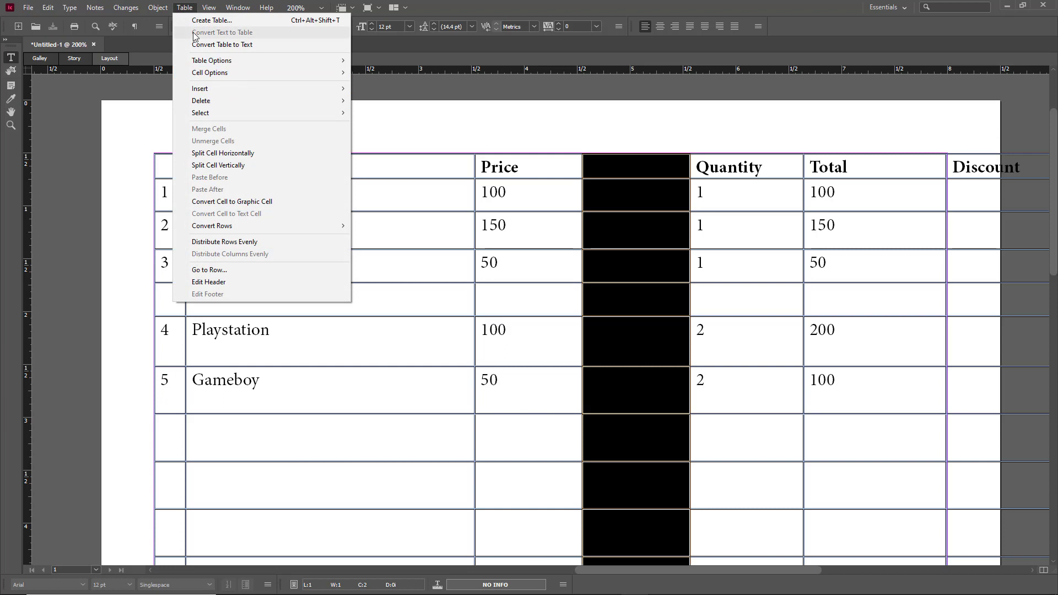
mouse_move(237, 103)
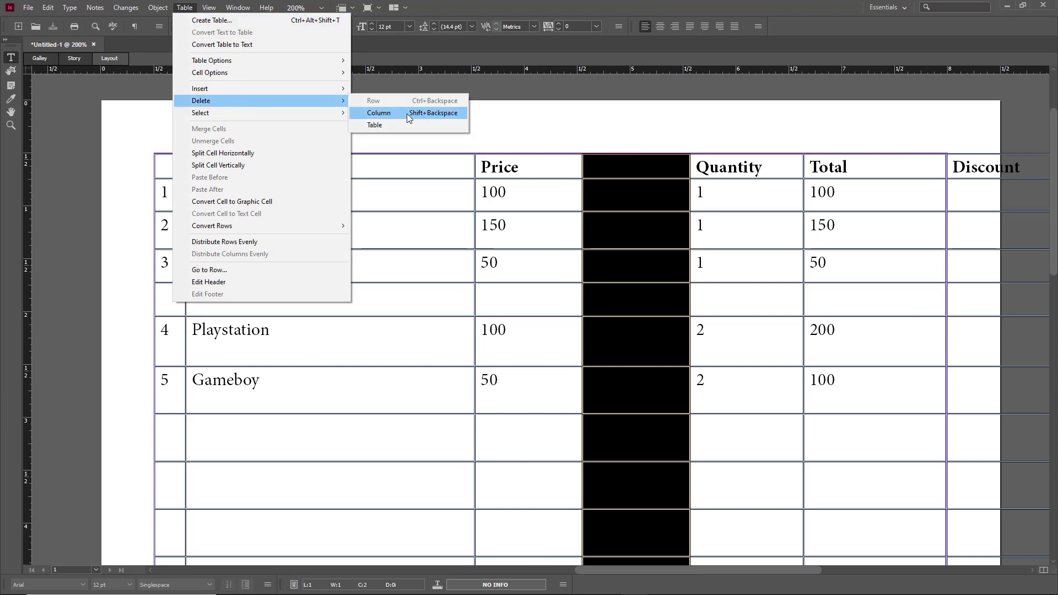
left_click(392, 115)
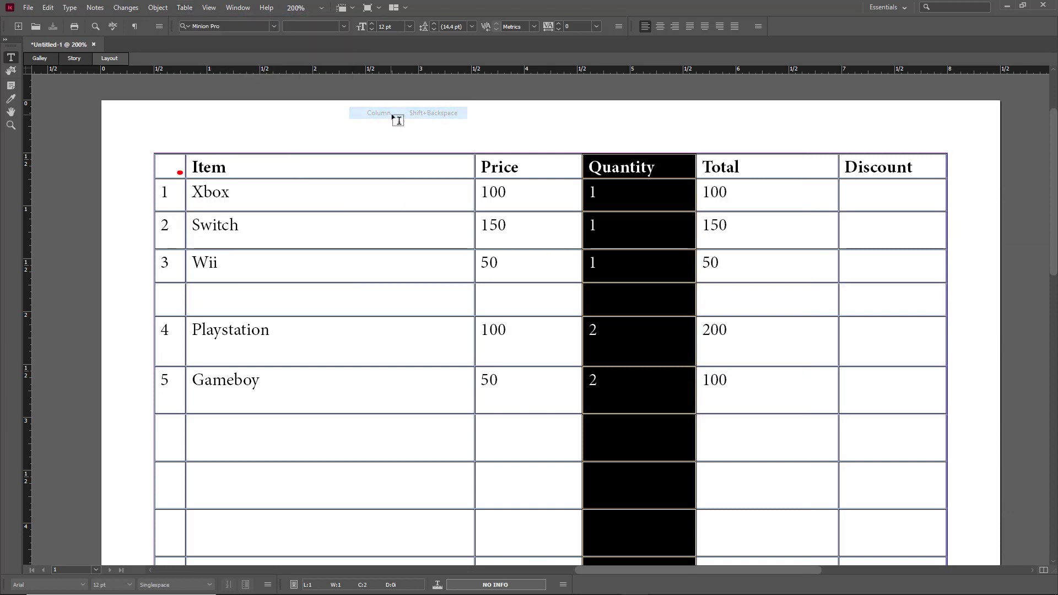
left_click(202, 293)
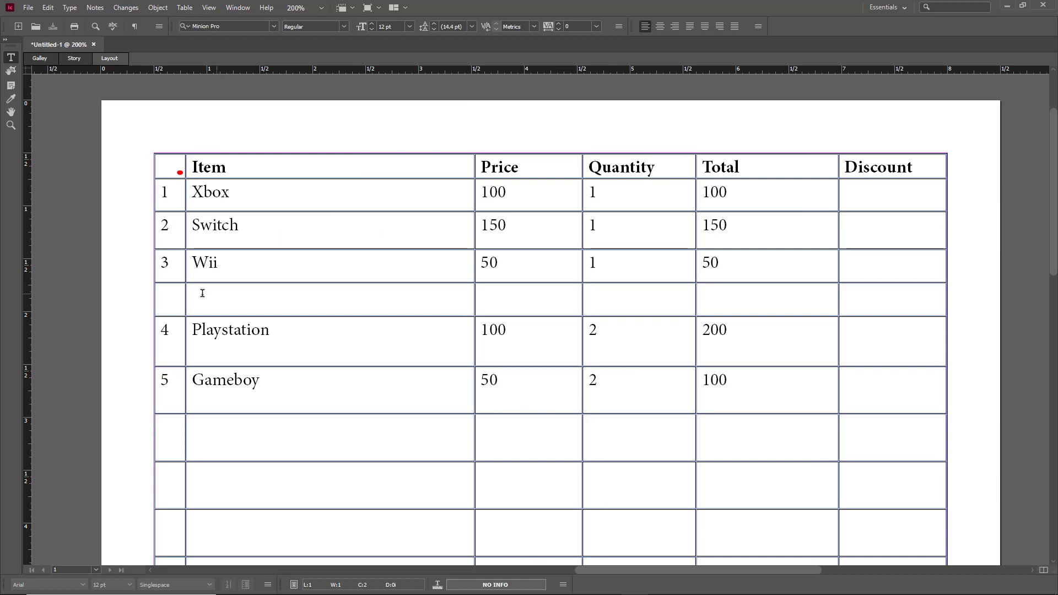
Step: Delete the empty row below Wii
left_click(149, 293)
left_click(184, 7)
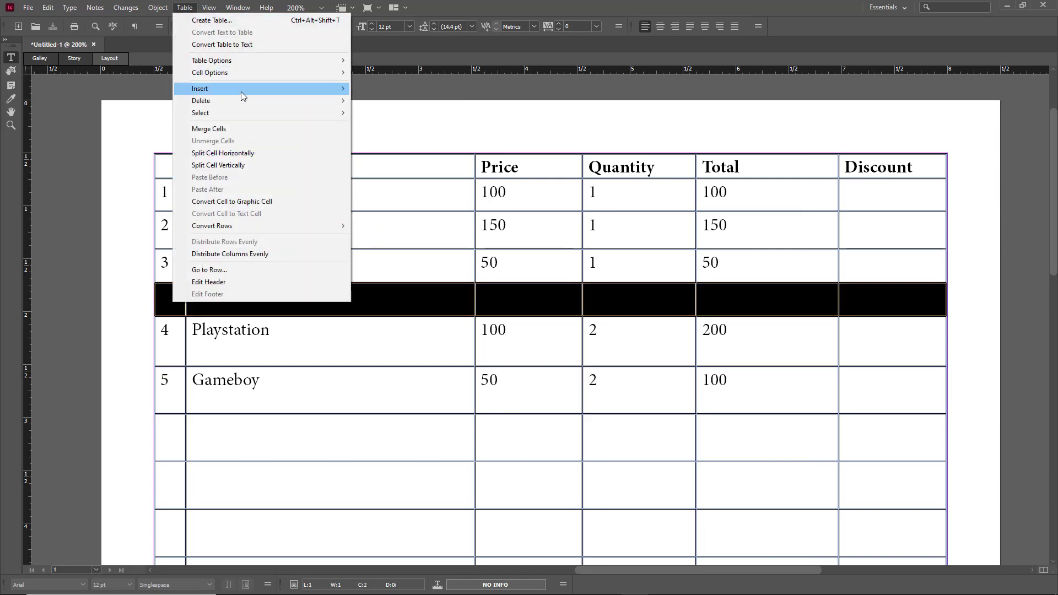
mouse_move(243, 102)
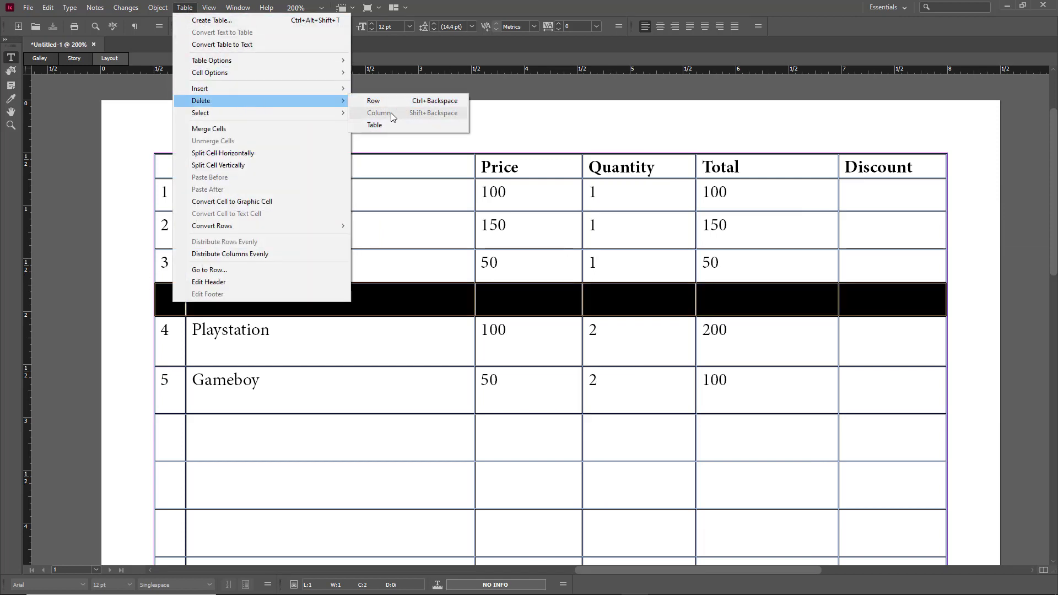
left_click(380, 101)
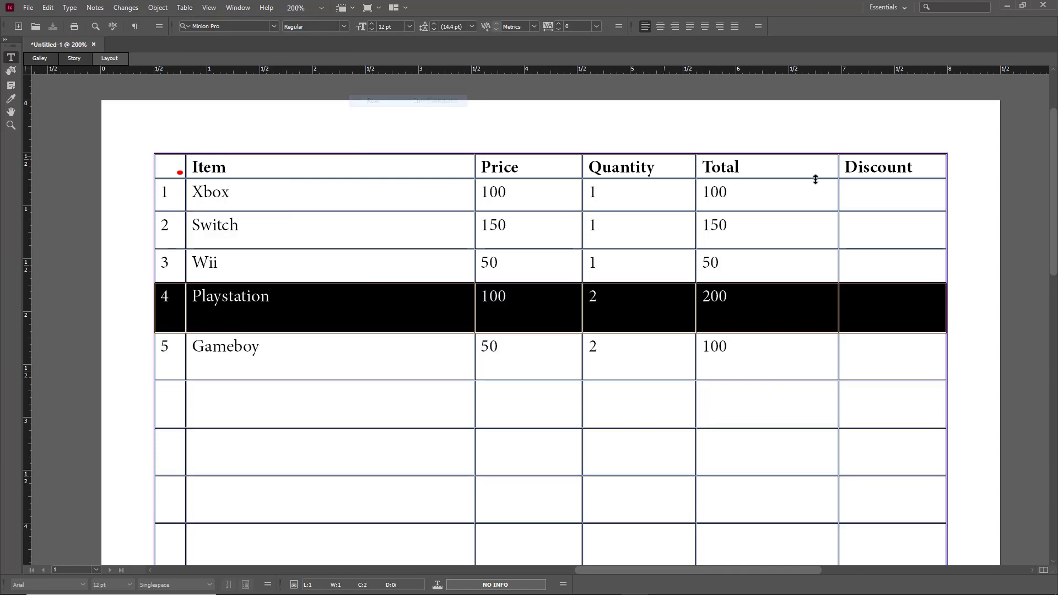
Step: Delete the Discount column
left_click(873, 148)
left_click(184, 8)
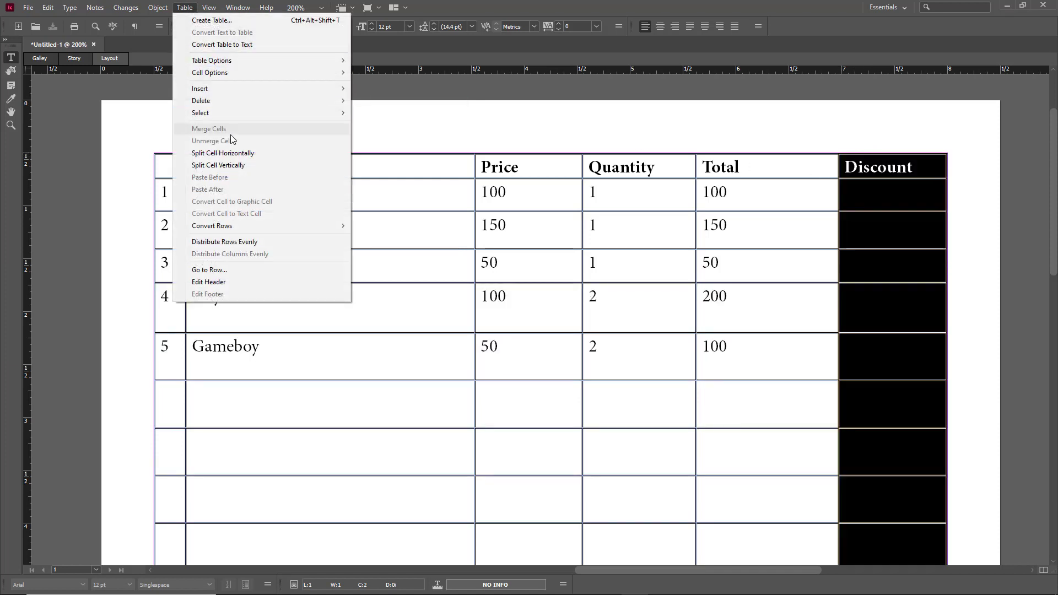
mouse_move(244, 101)
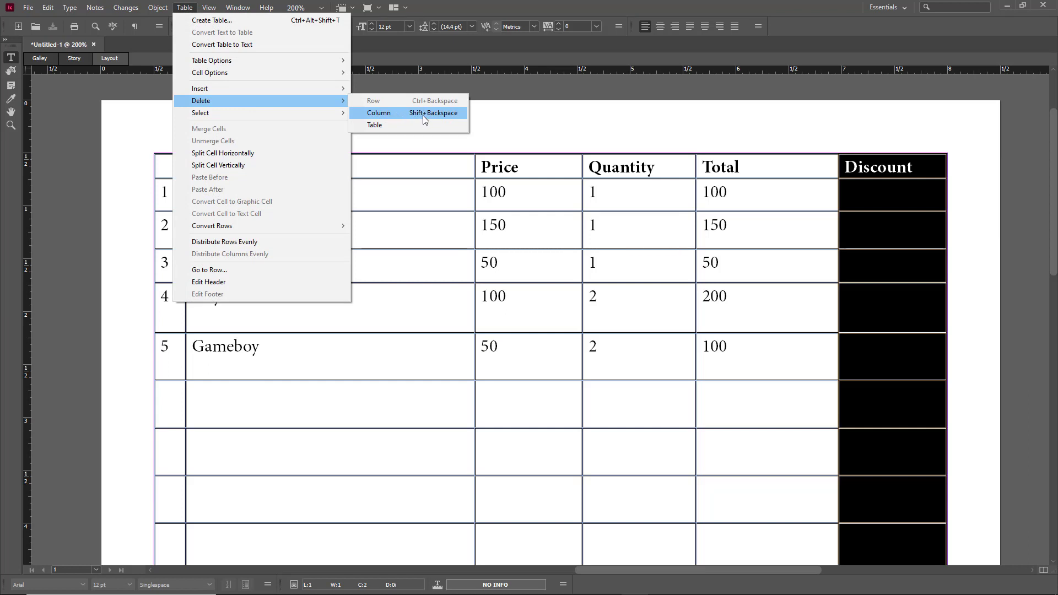
left_click(423, 115)
left_click(413, 312)
Step: Delete the five empty rows below Gameboy
scroll(101, 240, "down", 3)
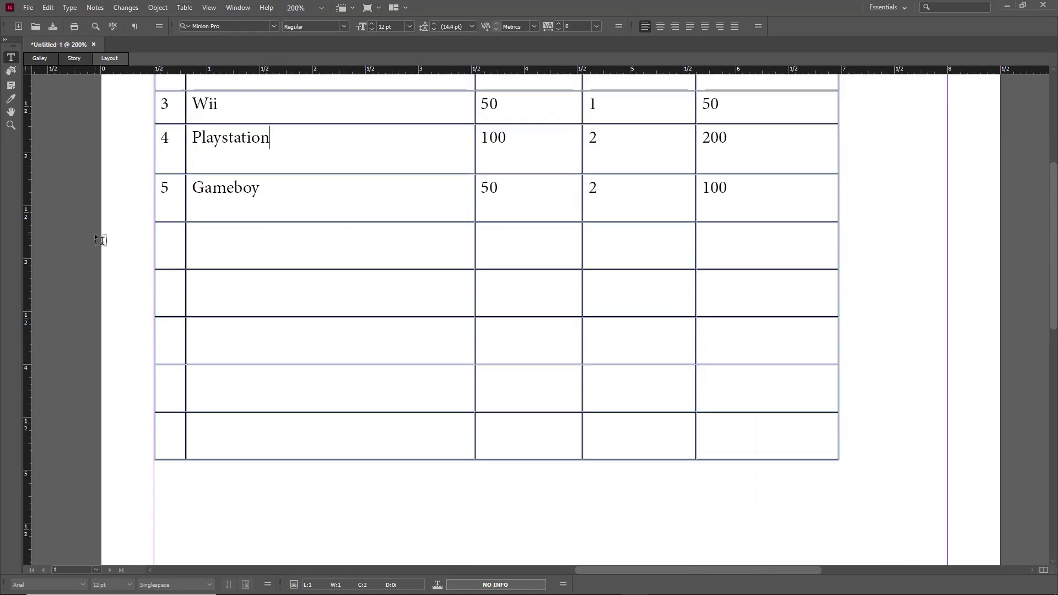
left_click_drag(150, 235, 141, 442)
left_click(185, 8)
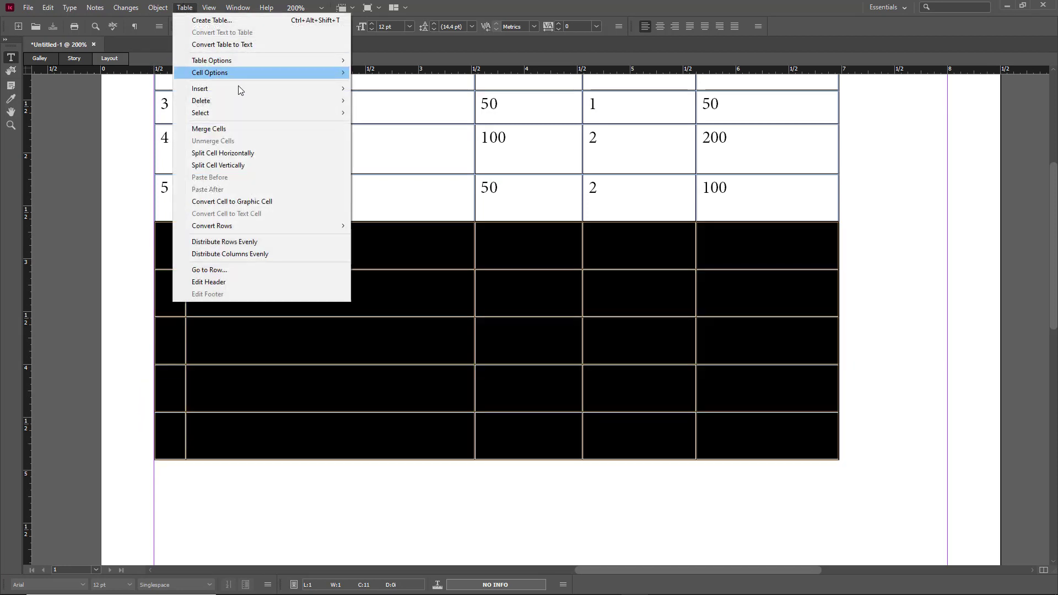
mouse_move(279, 60)
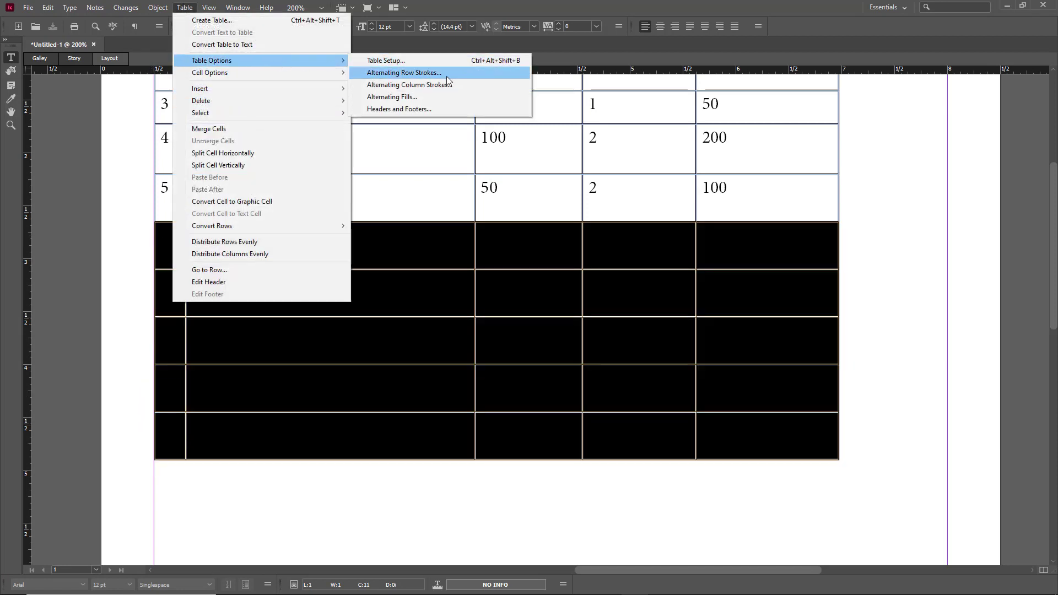
mouse_move(317, 101)
left_click(417, 101)
Step: Widen the table so the SN header fits
left_click(688, 203)
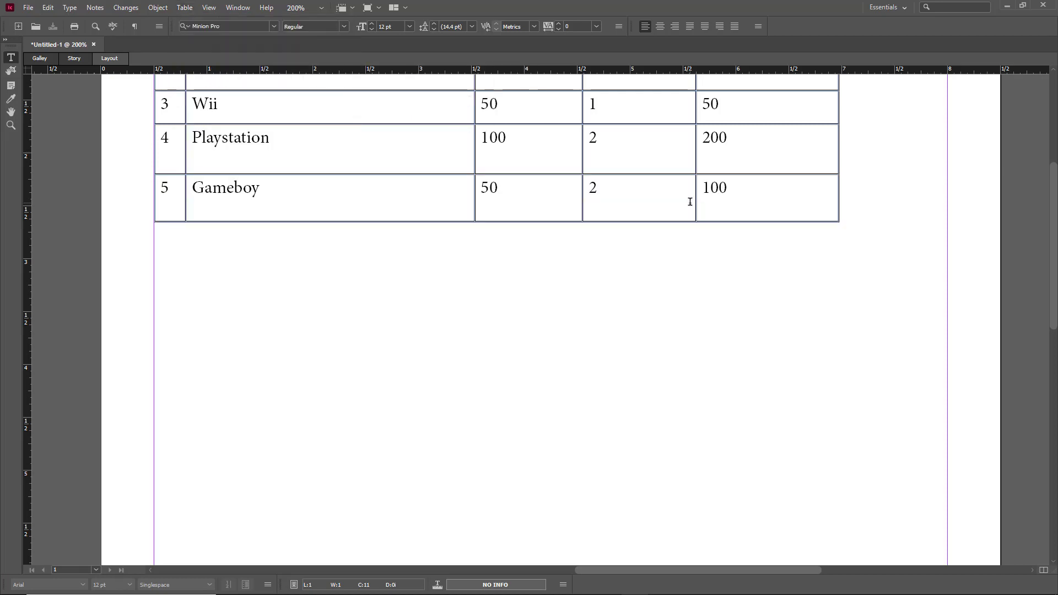
scroll(841, 194, "up", 3)
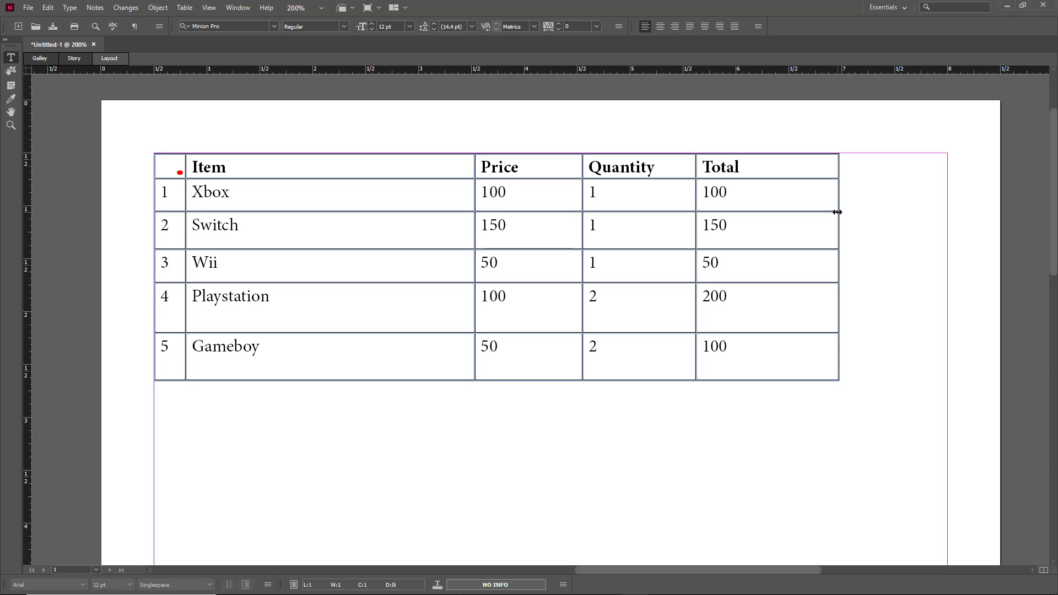
left_click_drag(837, 213, 947, 217)
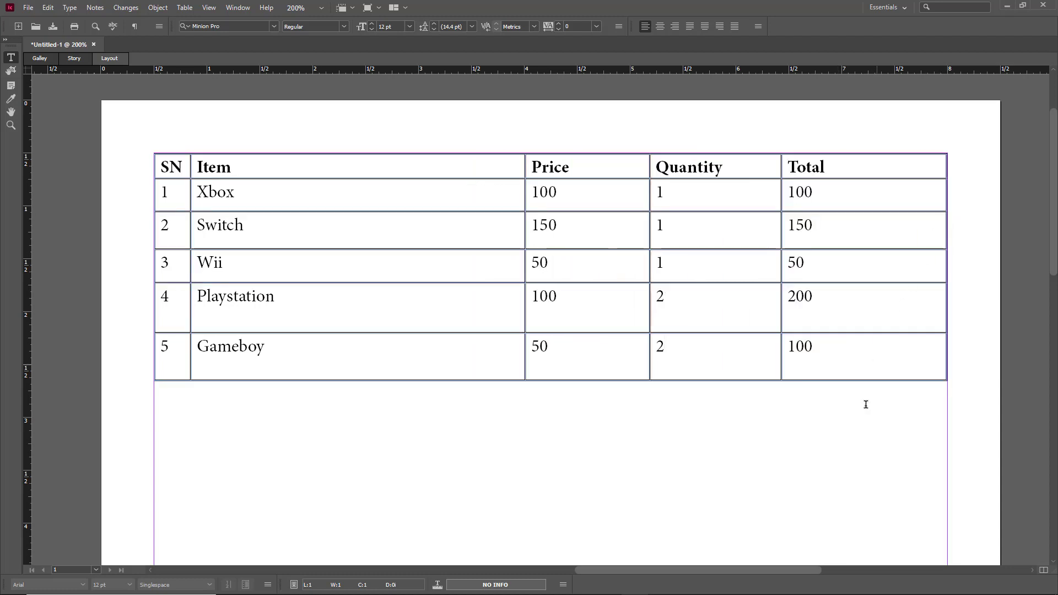